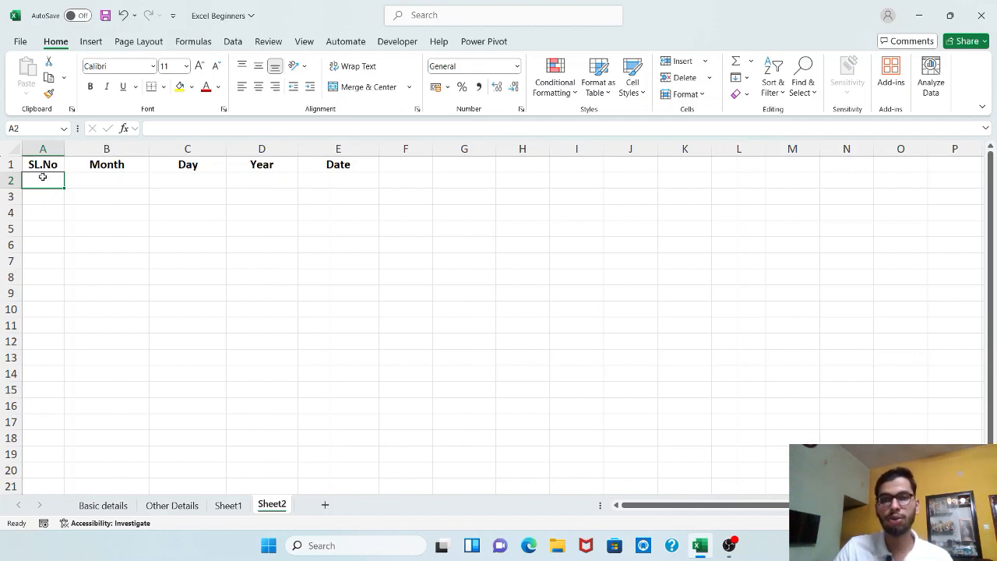
Step: Enter the serial numbers 1, 2, 3, 4 and 5 in cells A2 to A6
click(57, 470)
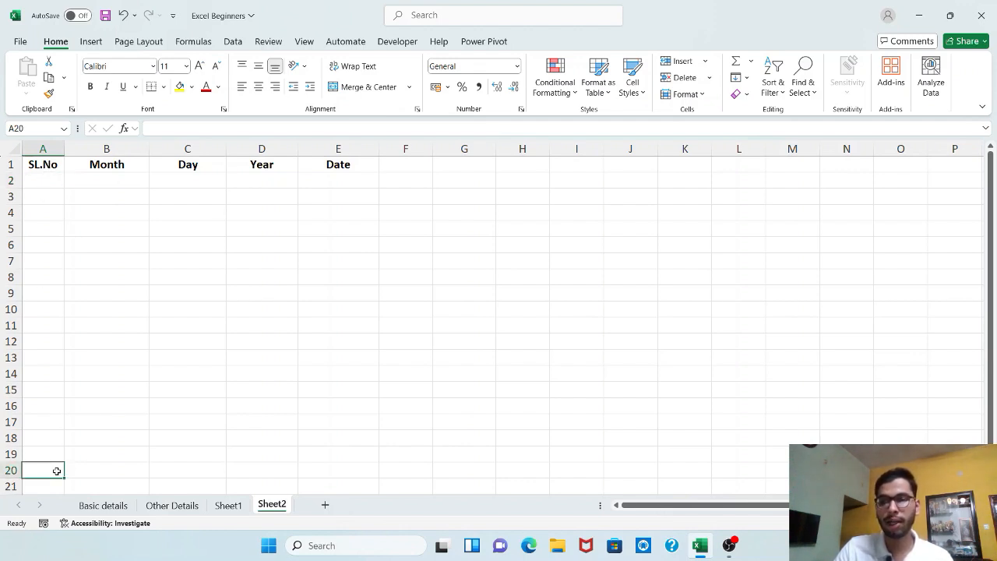
click(48, 181)
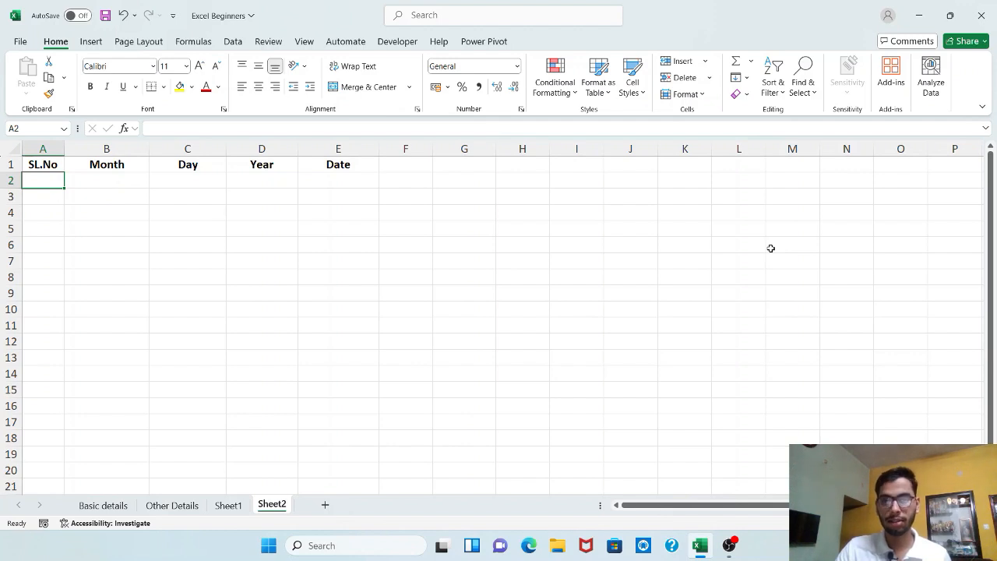
text(1)
key(Return)
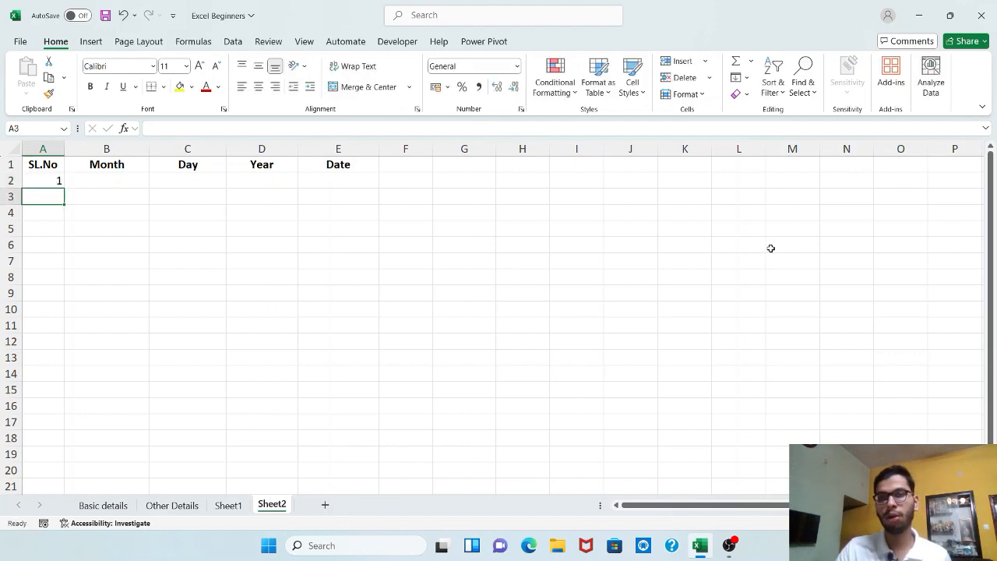
text(2)
key(Return)
text(3)
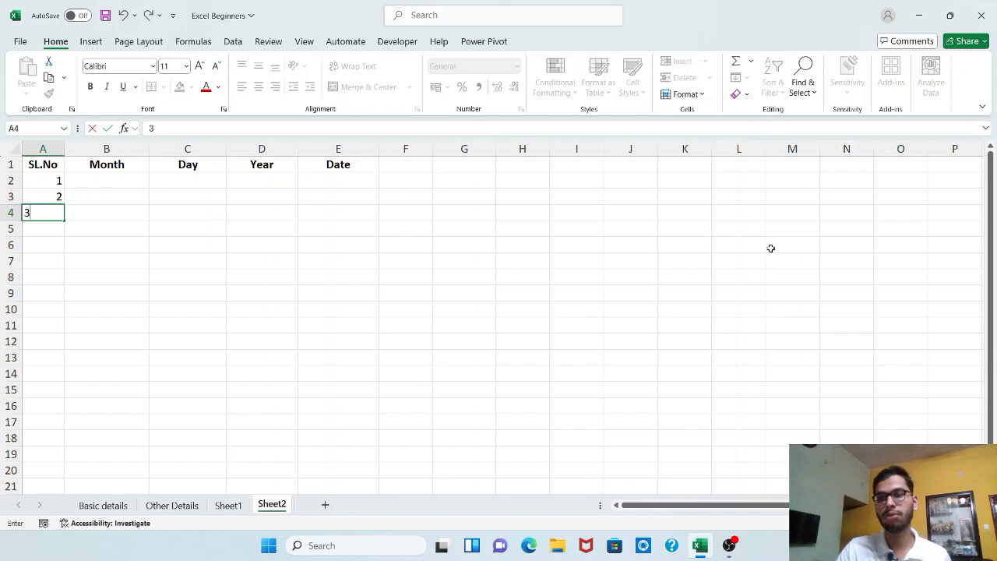
key(Return)
text(4)
key(Return)
text(5)
key(Return)
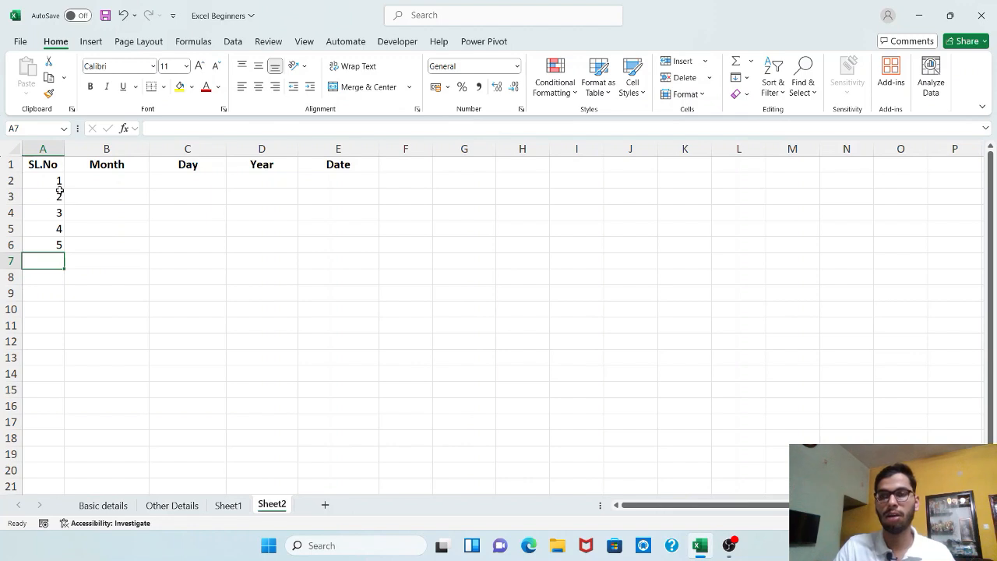
Step: Clear the manually entered serial numbers from cells A2 to A6
drag(60, 181, 50, 247)
key(Delete)
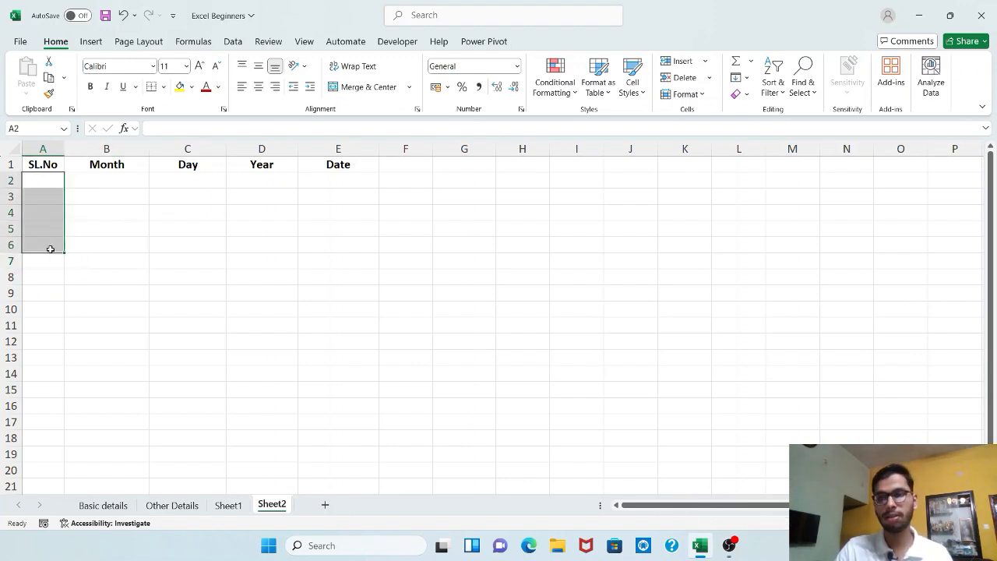
Step: Enter 1 in cell A2 and 2 in cell A3 as the start of the SL.No series
click(44, 179)
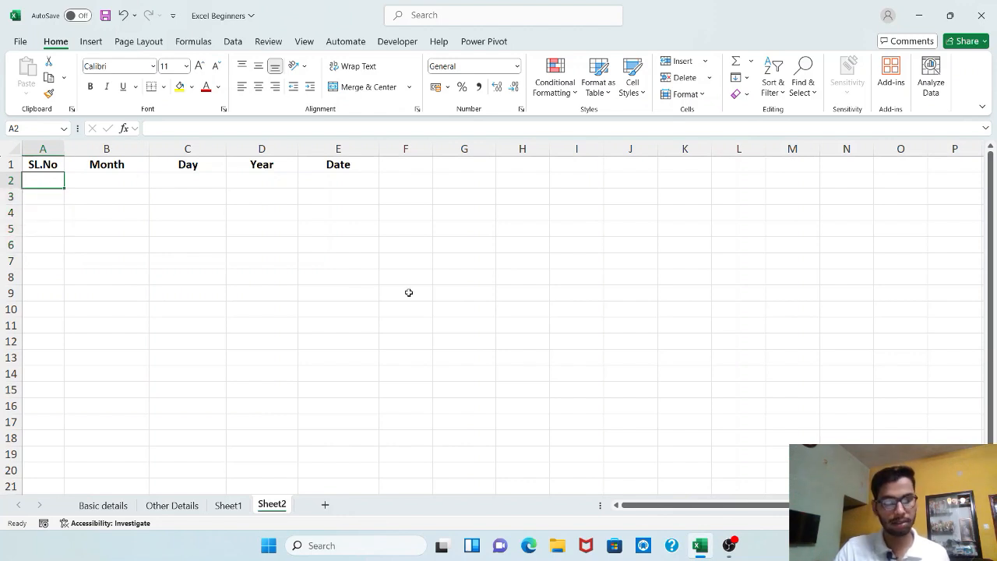
key(F2)
text(1)
key(Return)
text(2)
key(Return)
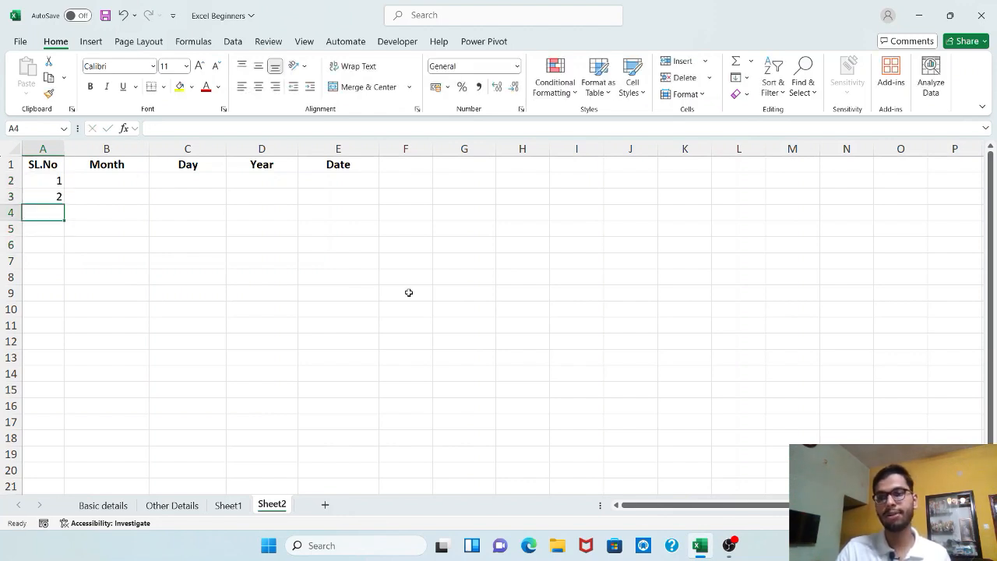
click(408, 304)
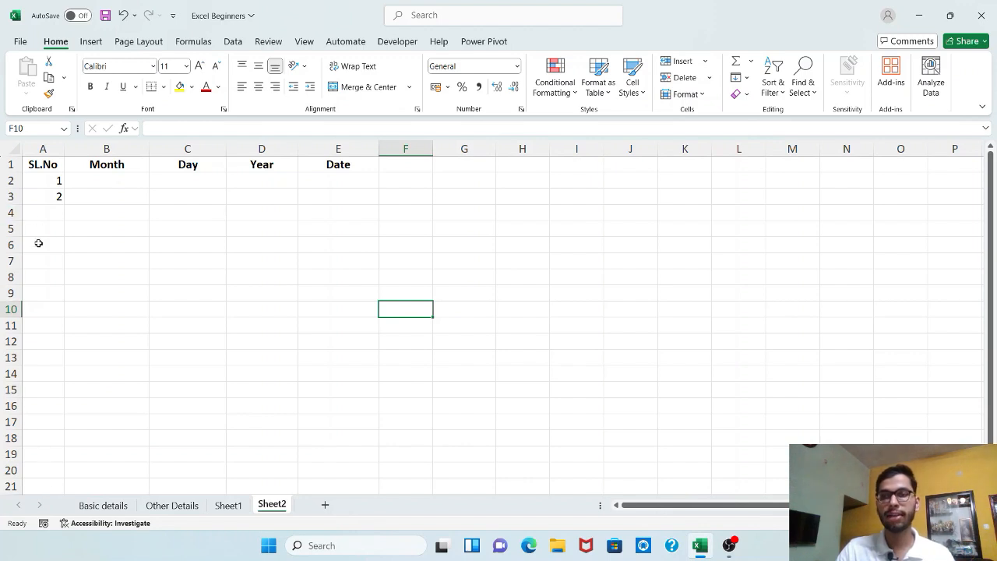
Step: Extend the series from A2:A3 down the SL.No column to cell A21 so it runs up to 20
click(51, 177)
drag(53, 190, 51, 194)
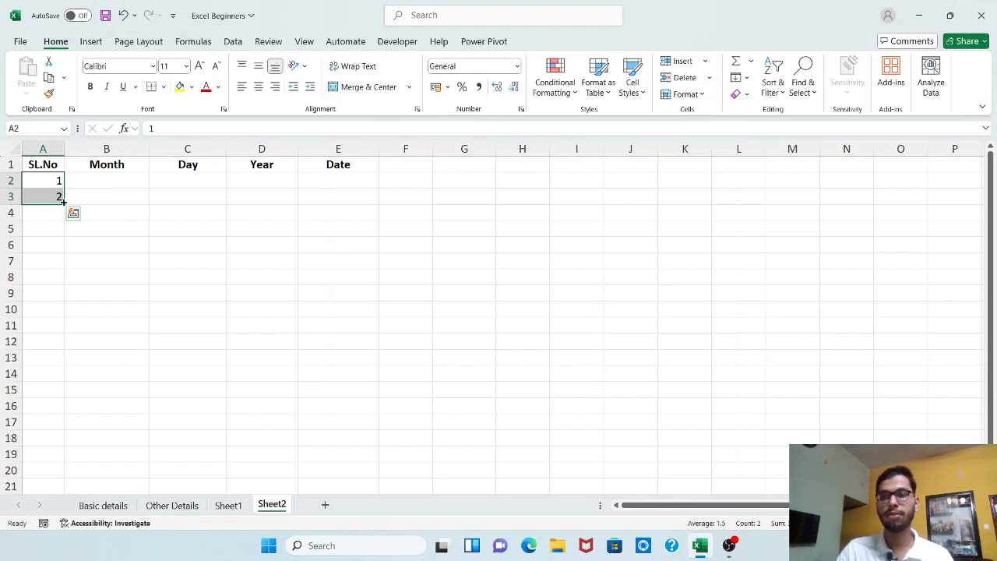
drag(65, 201, 64, 426)
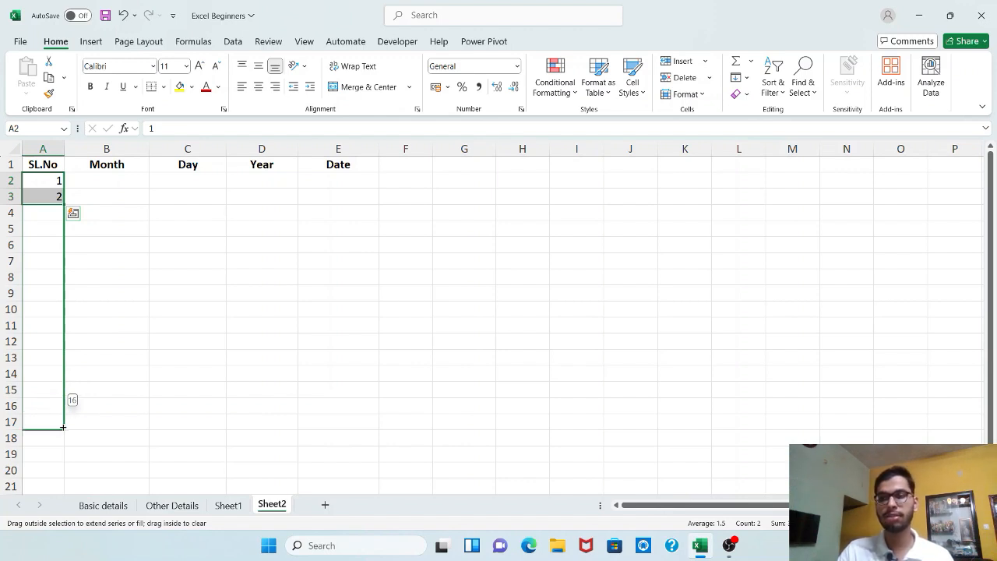
drag(63, 426, 63, 426)
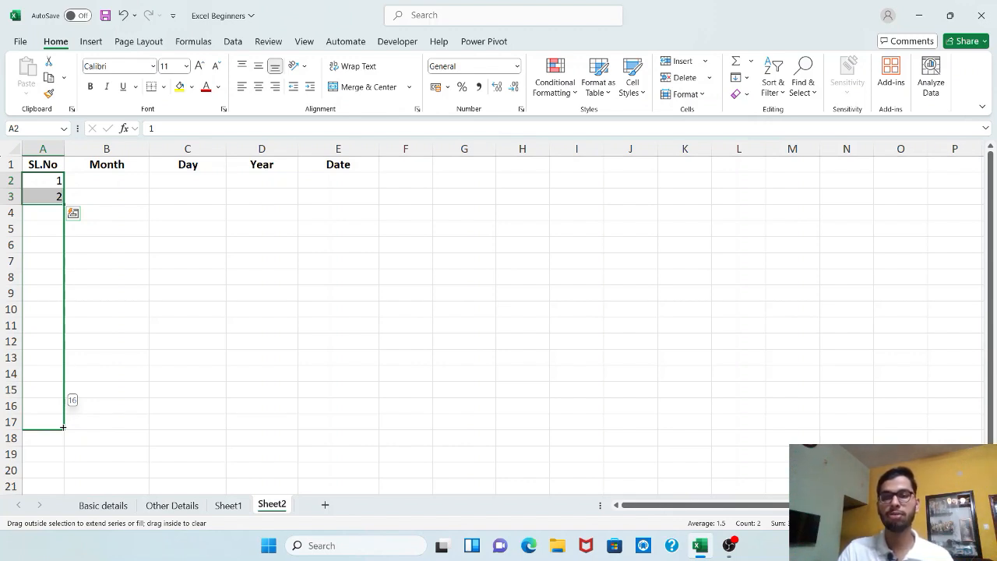
drag(63, 426, 65, 491)
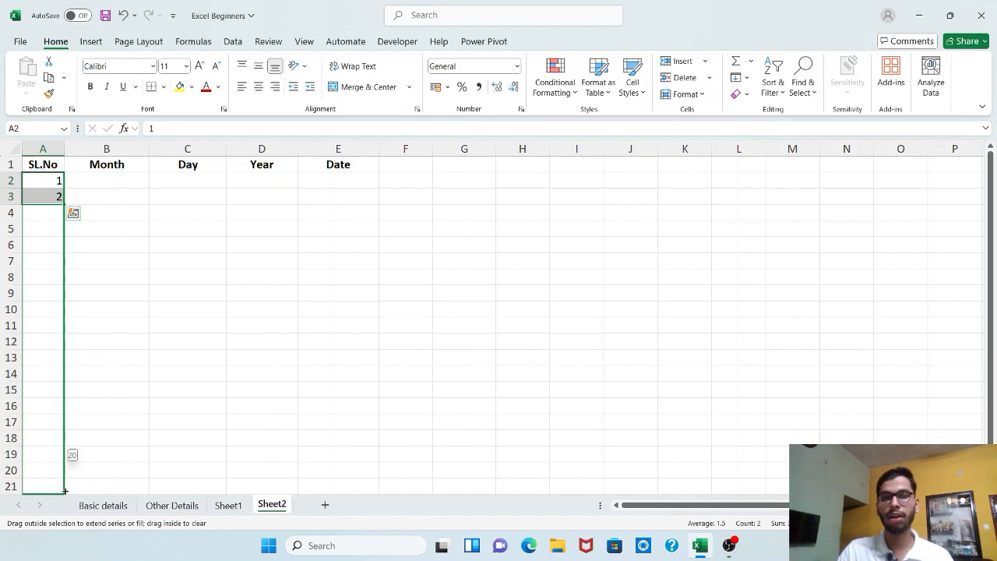
drag(65, 491, 65, 491)
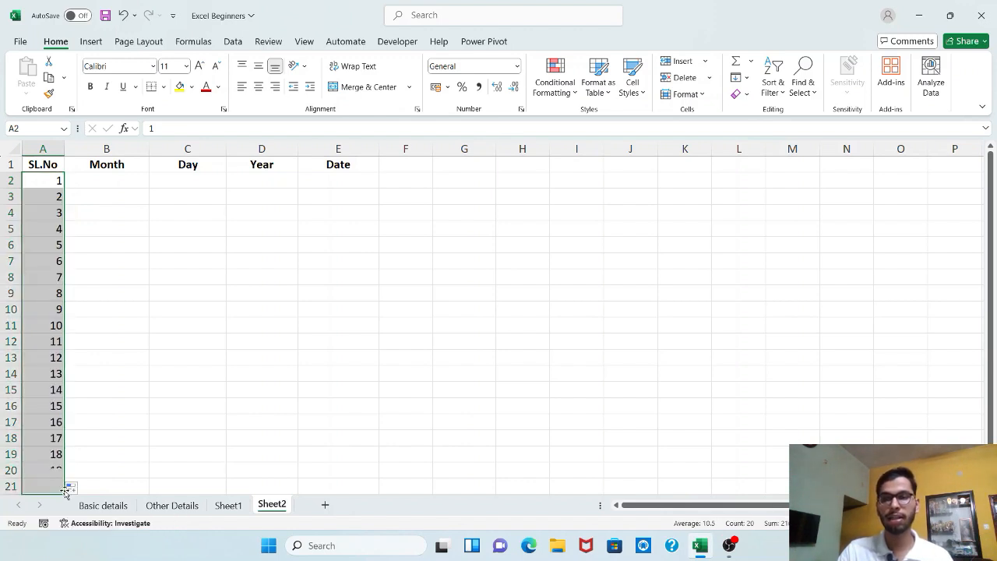
click(546, 349)
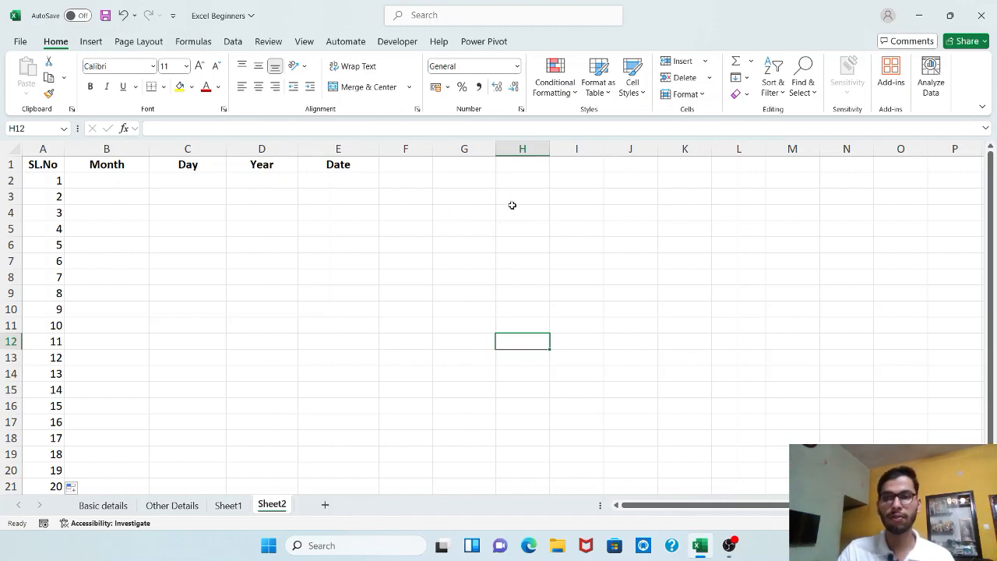
Step: Enter 1 in cell F2 and fill this single value down to cell F20
click(417, 179)
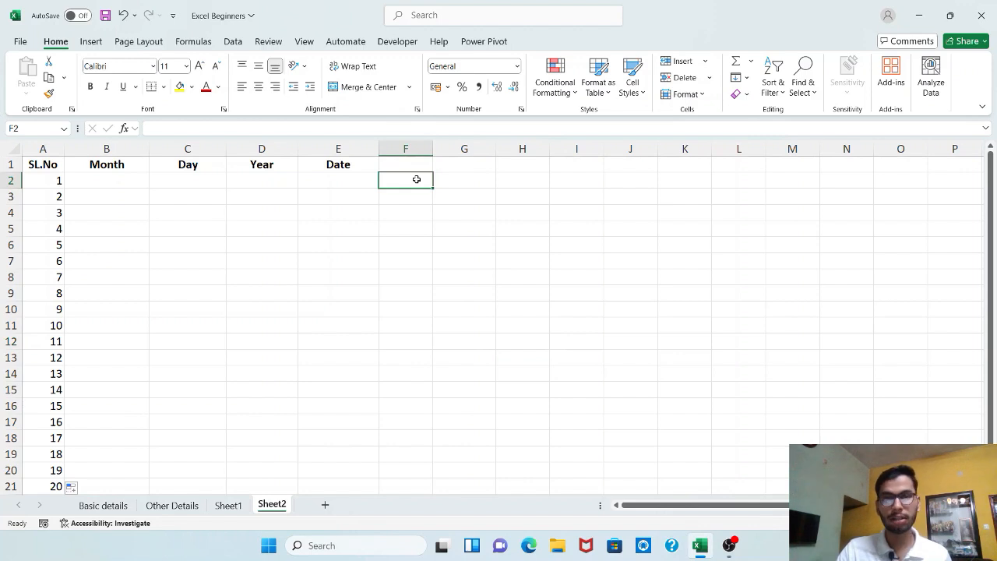
text(1)
key(Return)
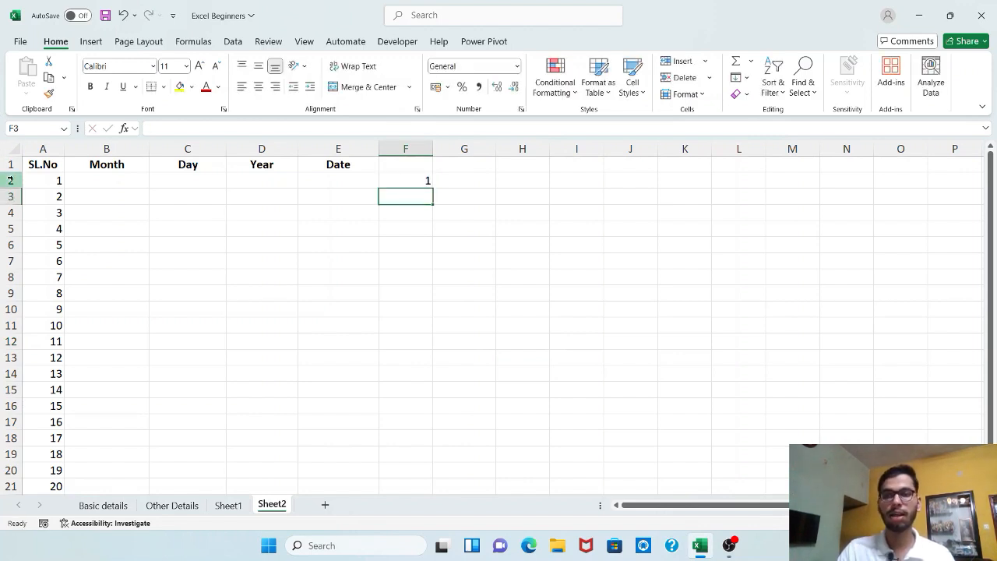
click(399, 180)
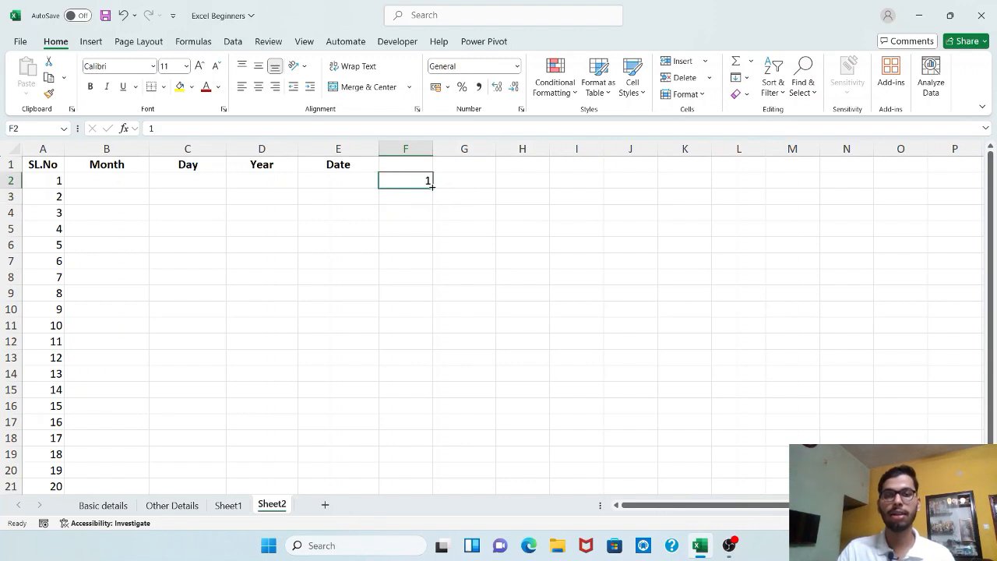
drag(433, 187, 432, 433)
scroll(450, 393, up, 1)
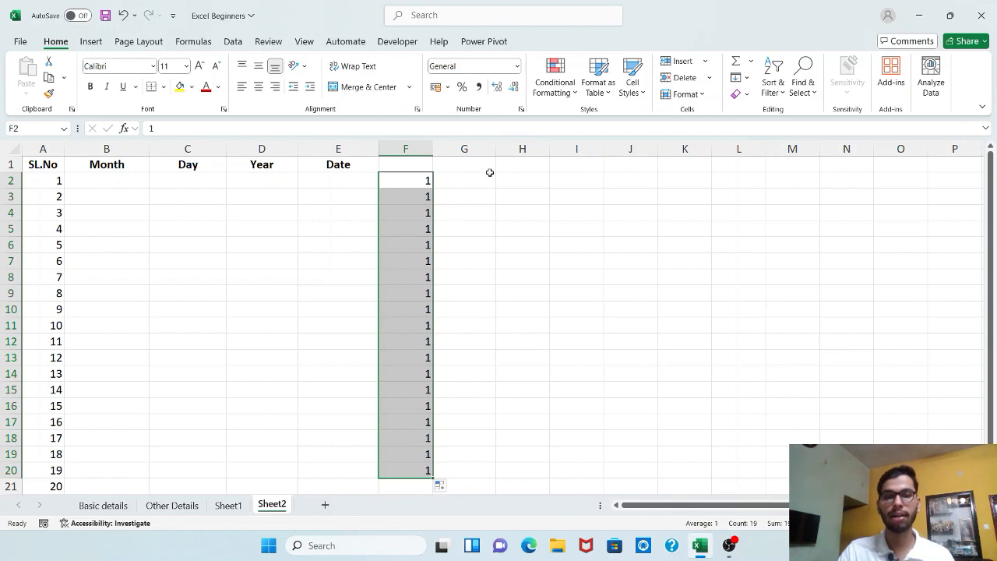
click(425, 180)
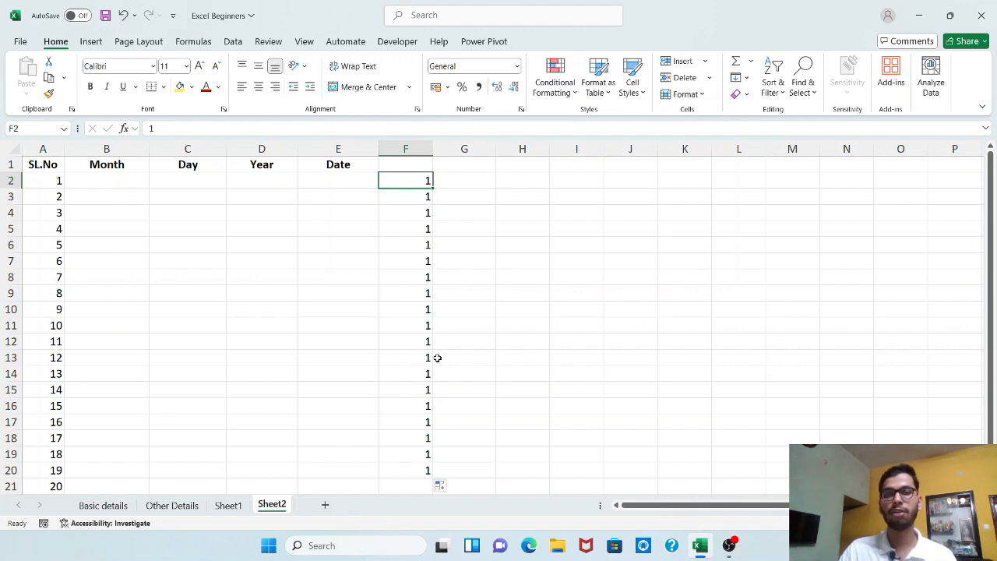
Step: Enter 1 in cell G2 and 2 in cell G3
click(448, 180)
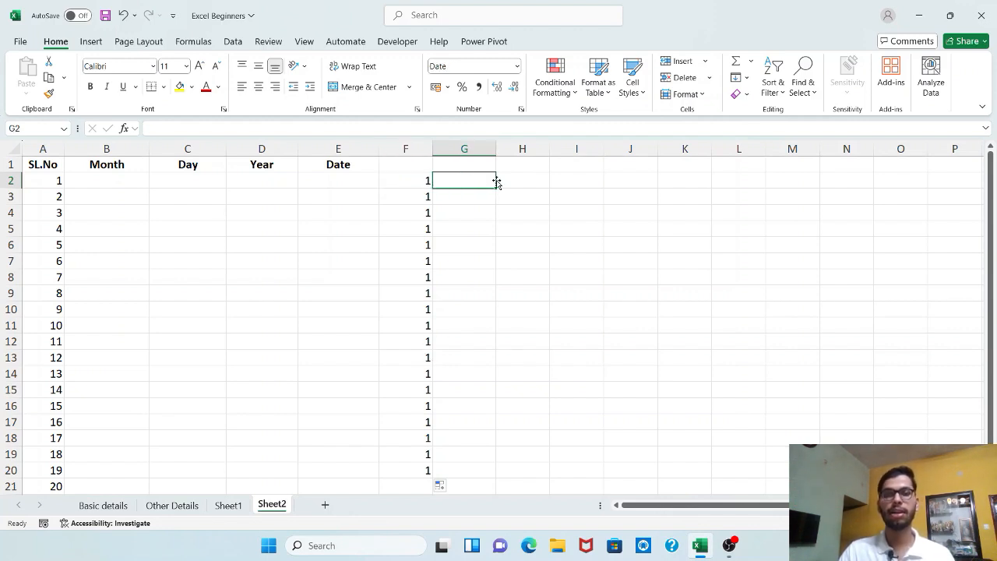
text(1)
key(Return)
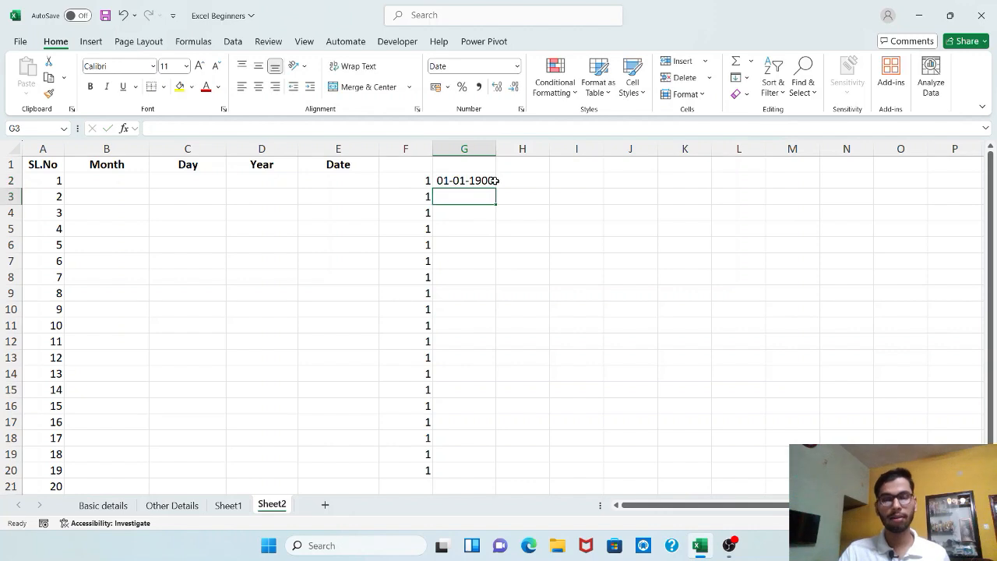
text(2)
key(Return)
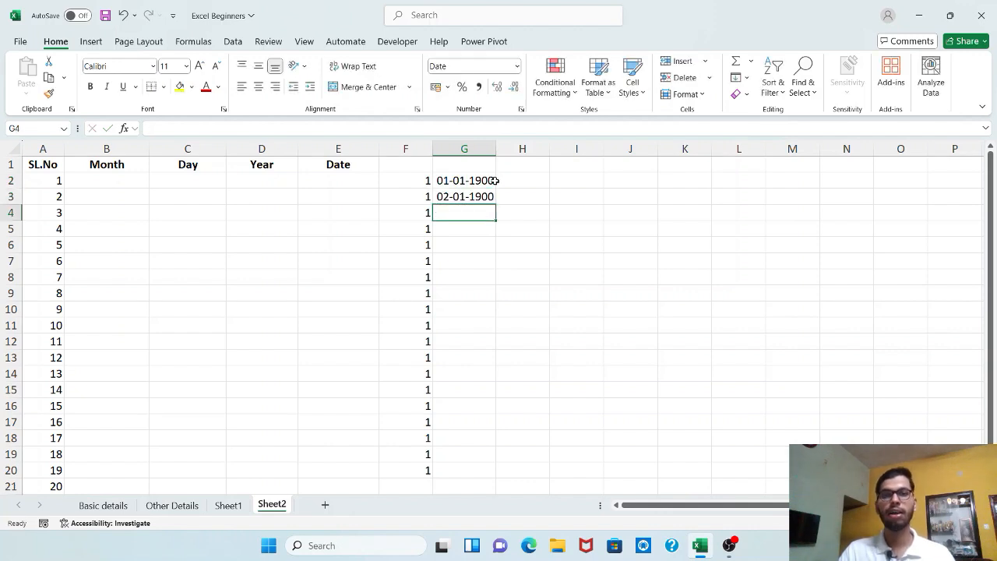
click(461, 245)
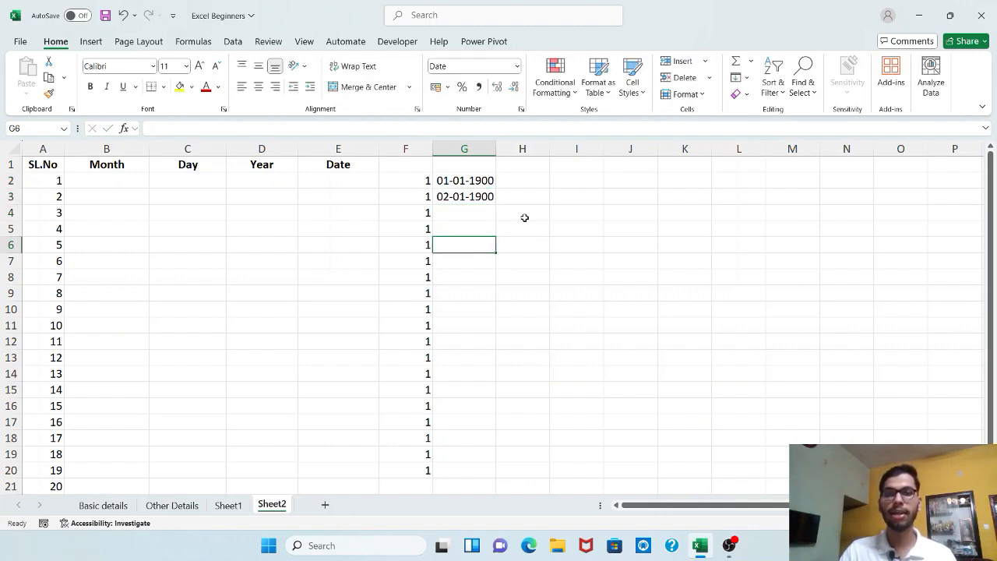
Step: Format cells G2 to G20 as Number with no decimal places
drag(475, 179, 473, 197)
click(465, 223)
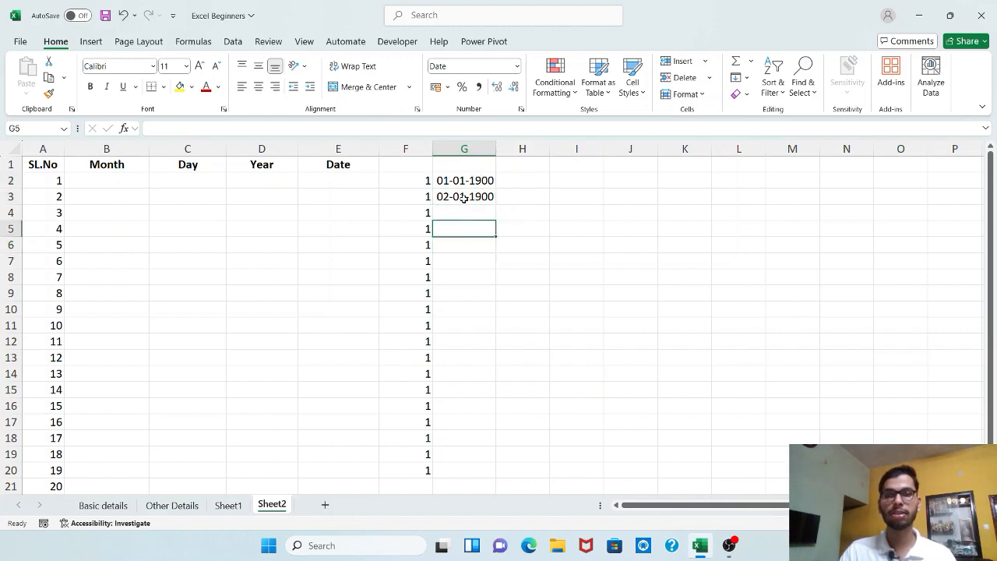
click(478, 177)
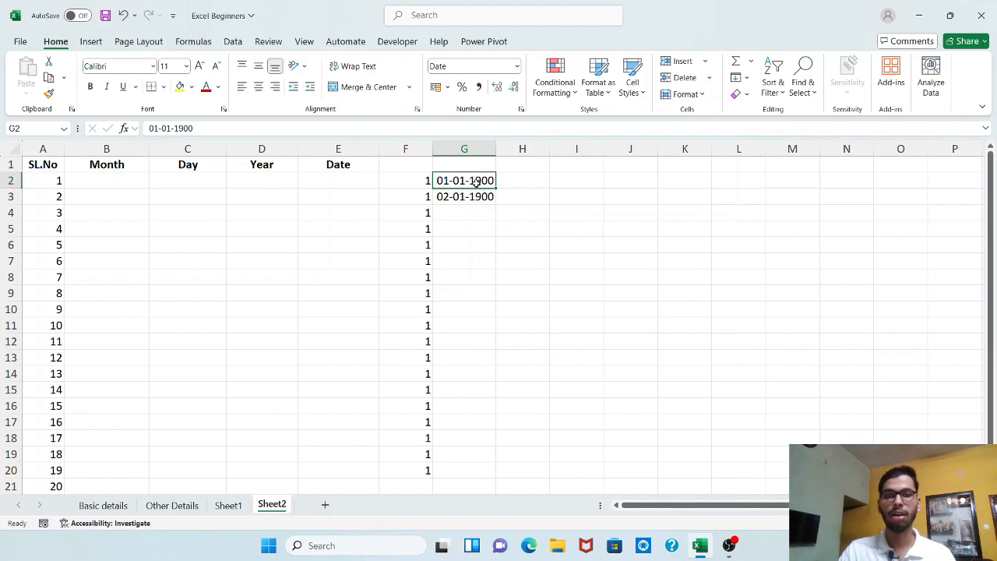
drag(476, 181, 468, 468)
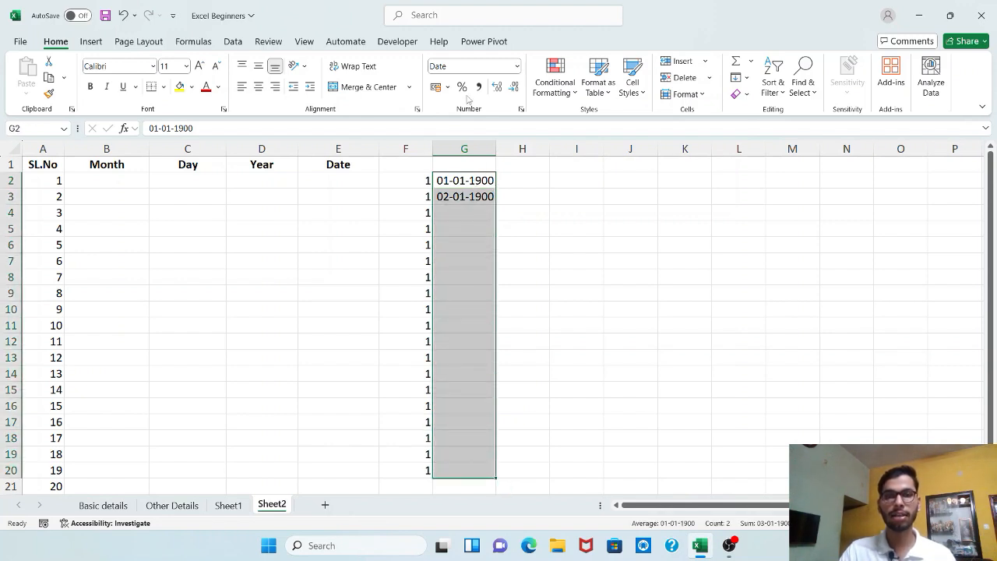
click(517, 66)
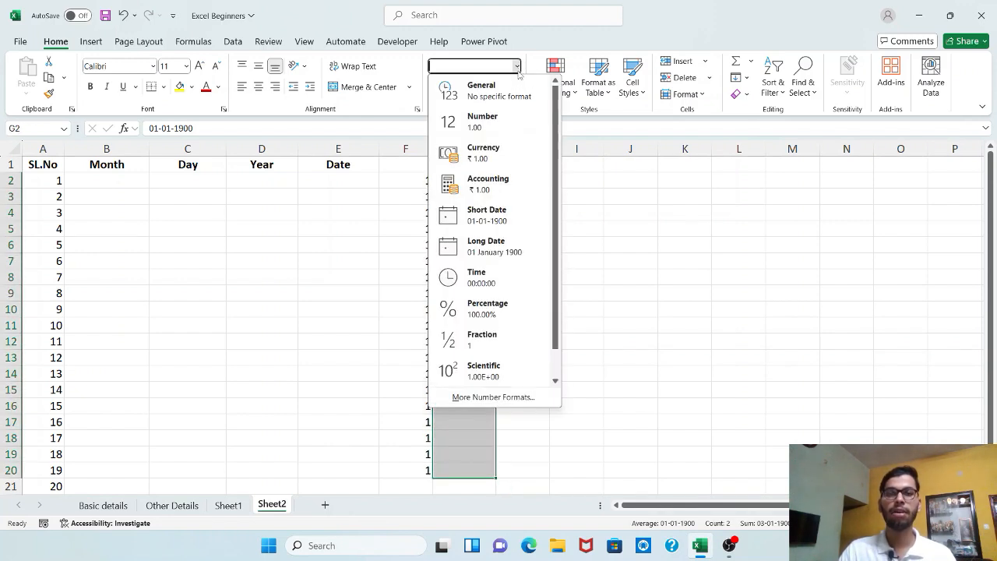
click(485, 123)
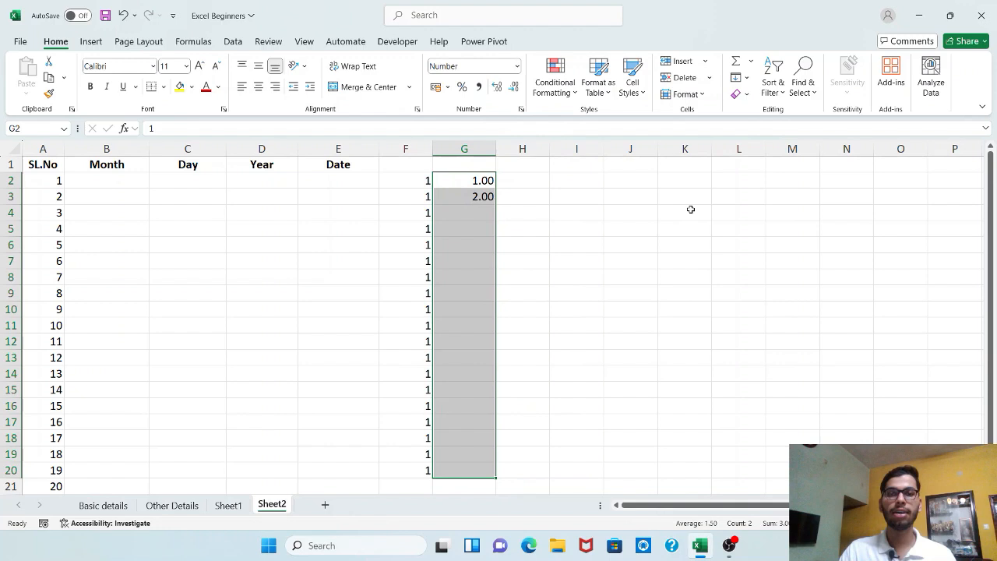
click(513, 86)
click(513, 87)
click(538, 226)
Step: Re-enter 1 in cell G2 and extend the series from G2:G3 down to cell G21, up to 20
click(489, 187)
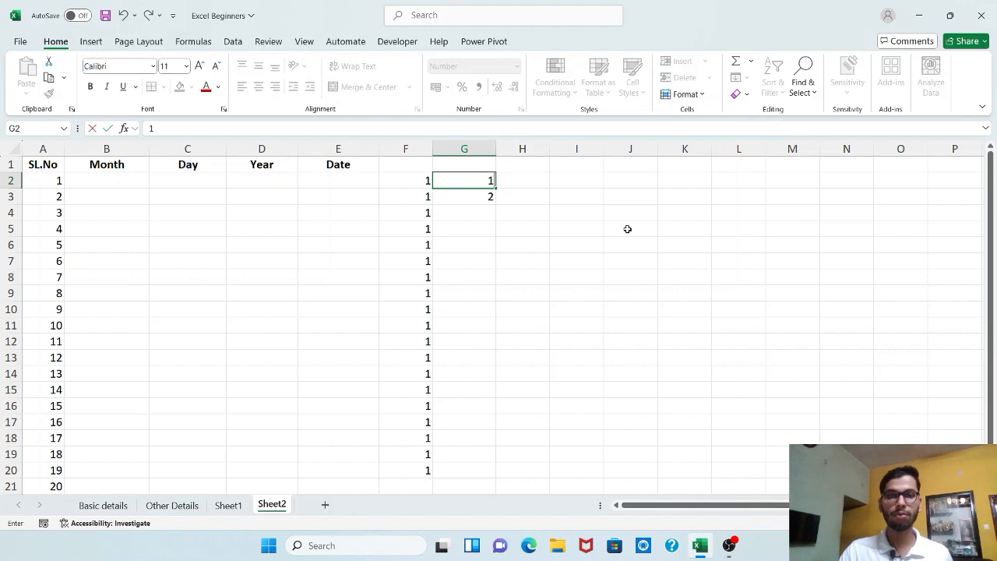
key(Down)
key(Down)
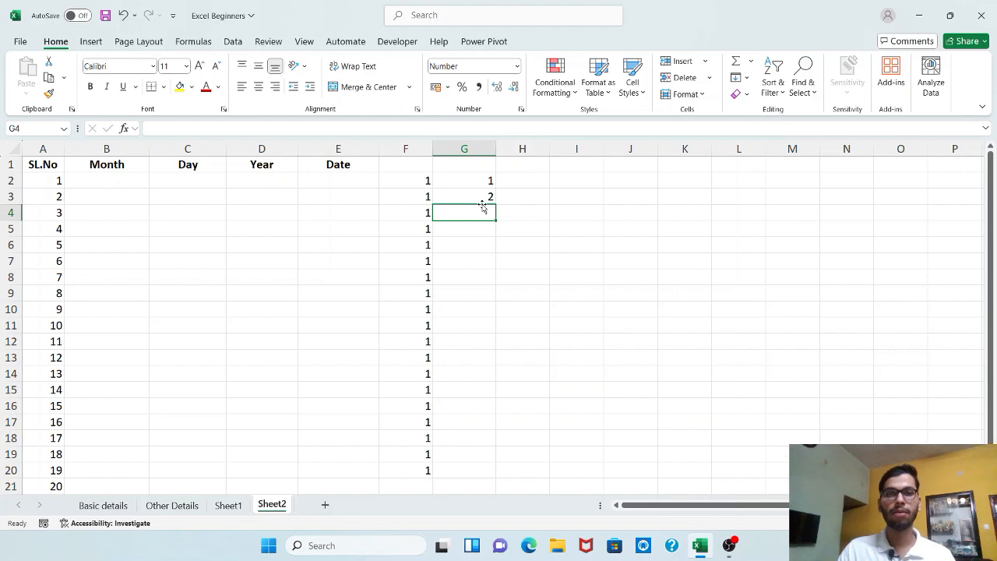
drag(486, 180, 496, 491)
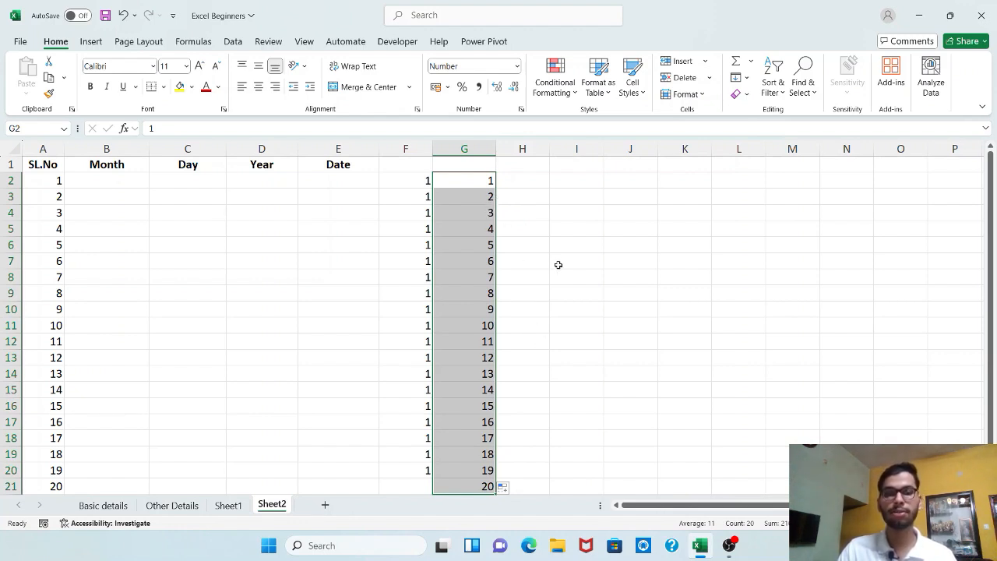
Step: Enter 1 in cell H2
click(535, 184)
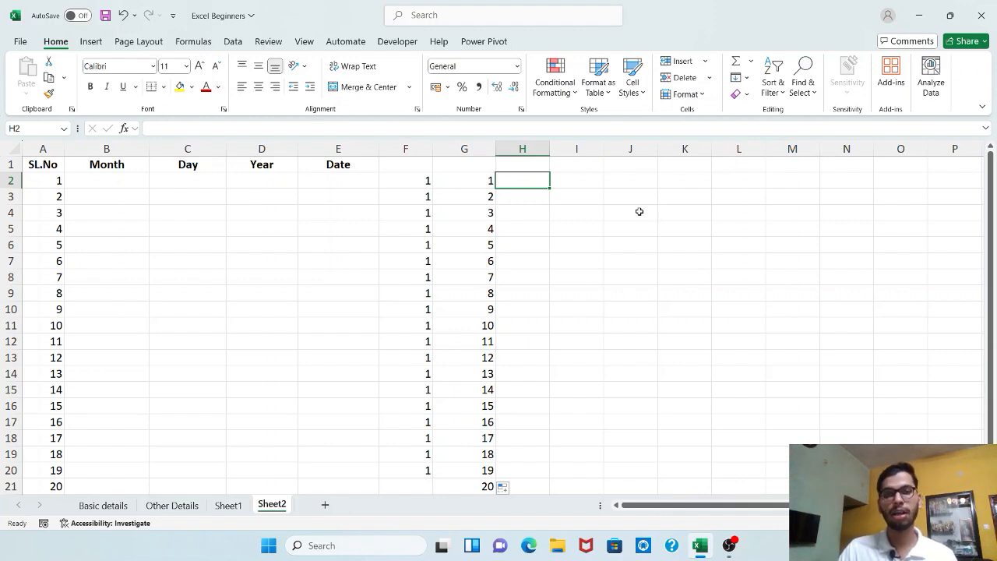
text(1)
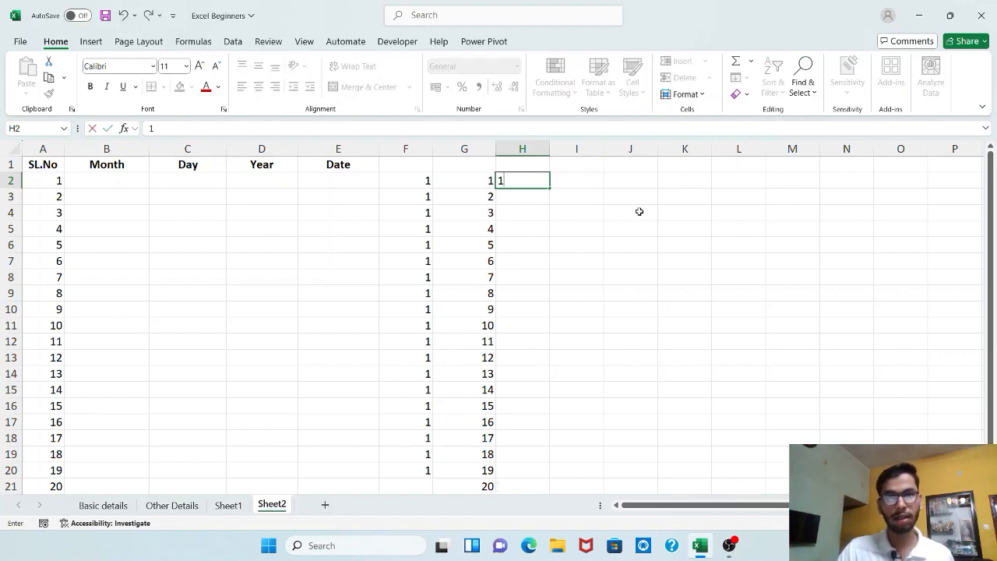
key(Return)
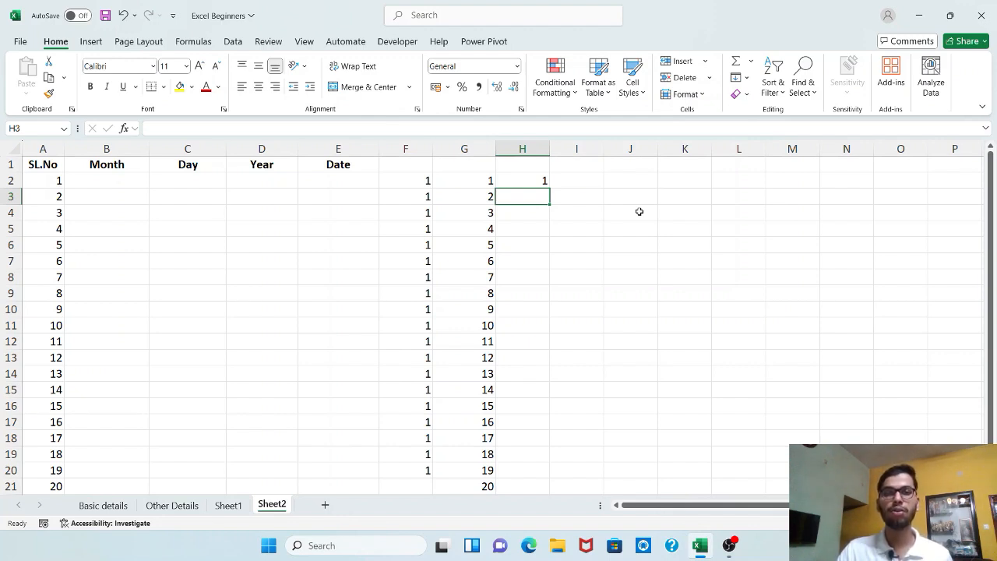
Step: Enter 3 in cell H3 and extend the series from H2:H3 down to cell H21
text(3)
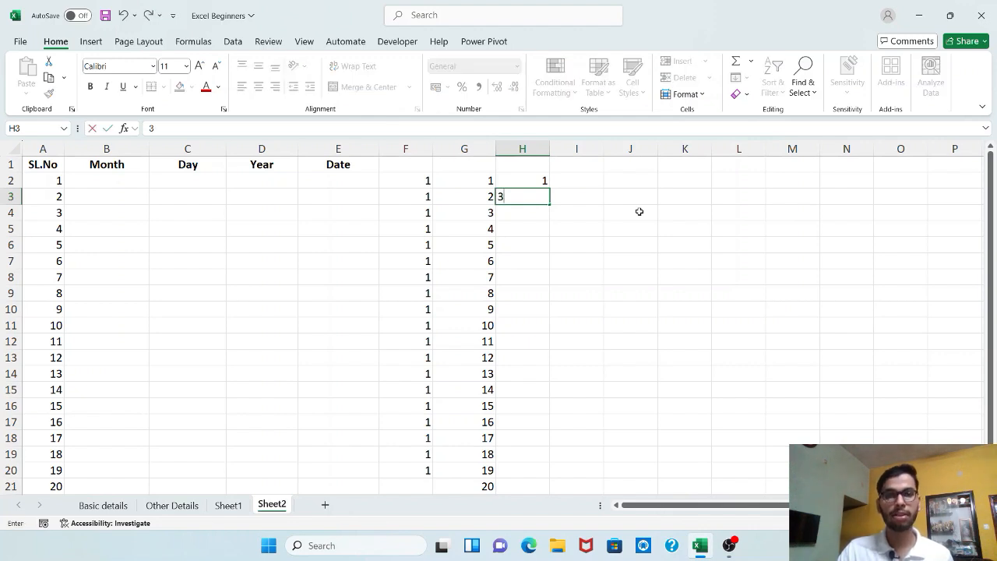
key(Return)
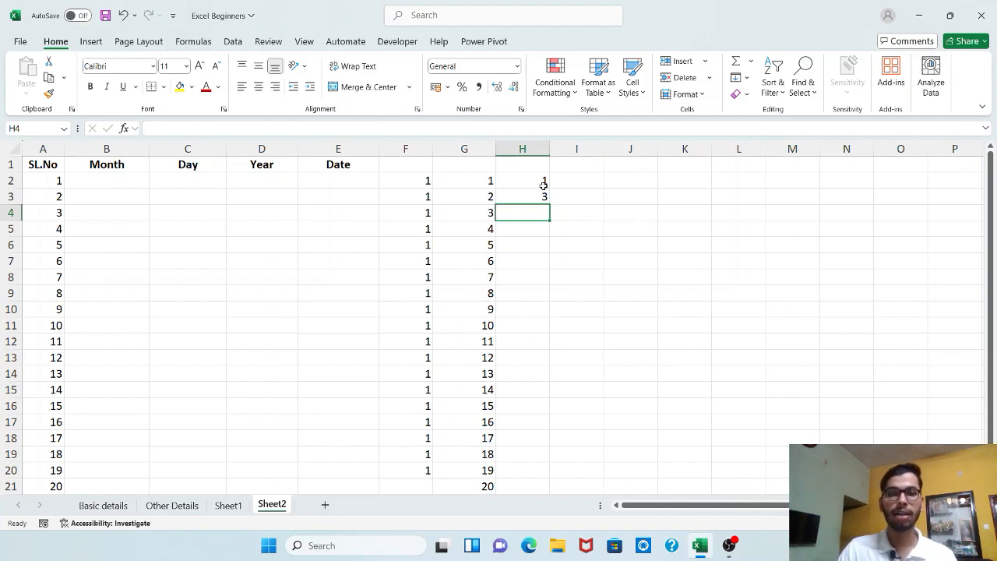
drag(542, 183, 543, 199)
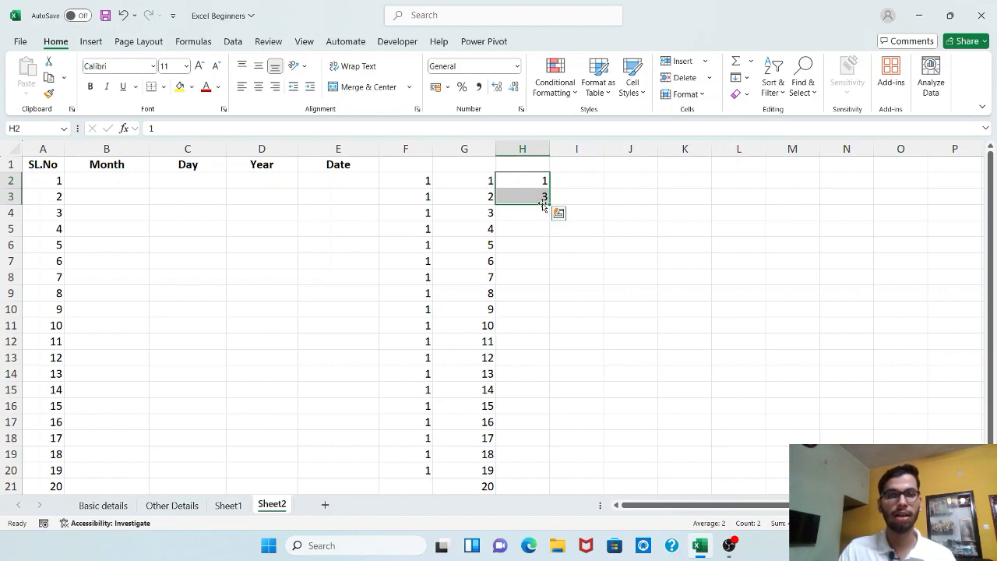
drag(549, 201, 540, 489)
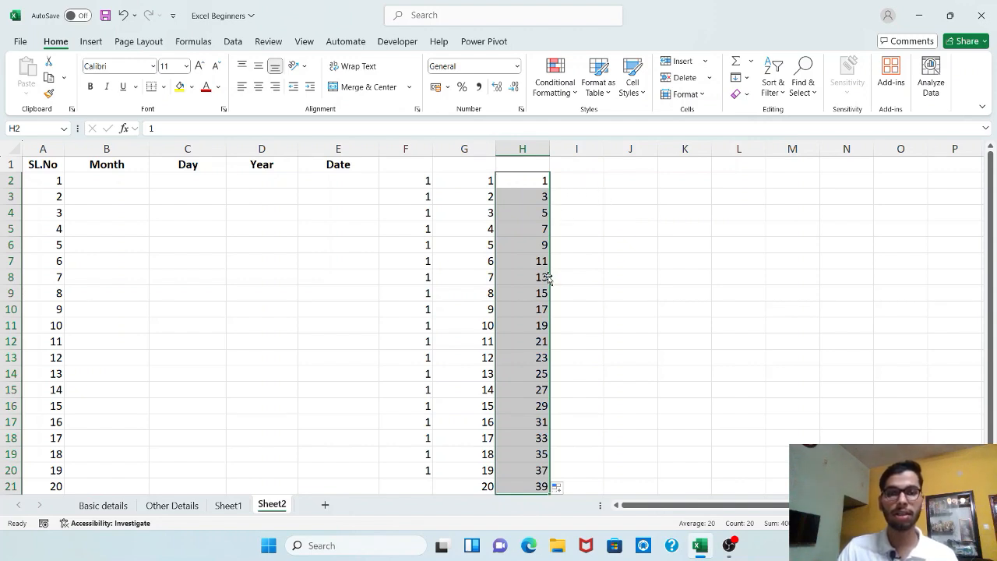
Step: Enter 2 in cell I2 and 4 in cell I3, and extend the series down to cell I21
click(557, 182)
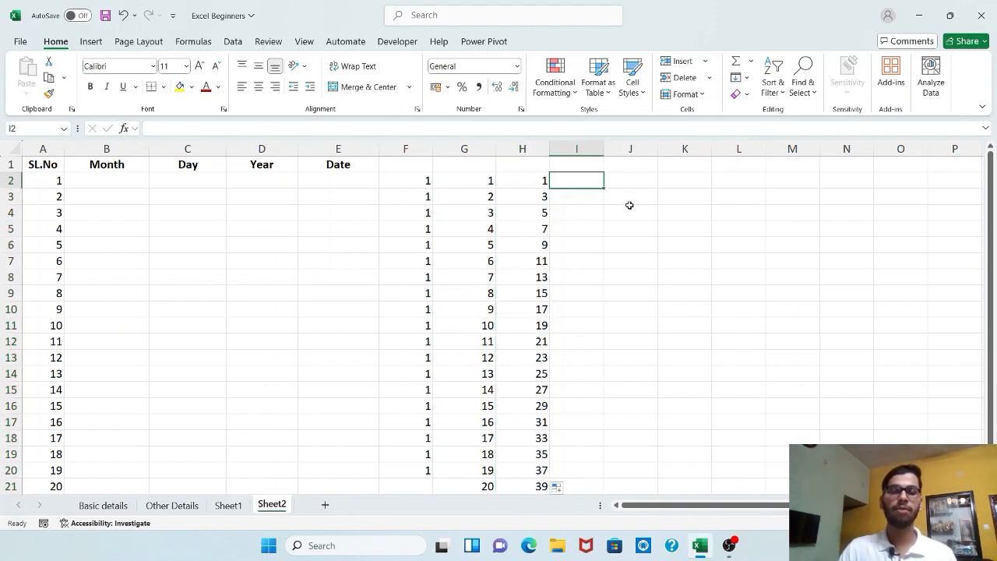
text(2)
key(Return)
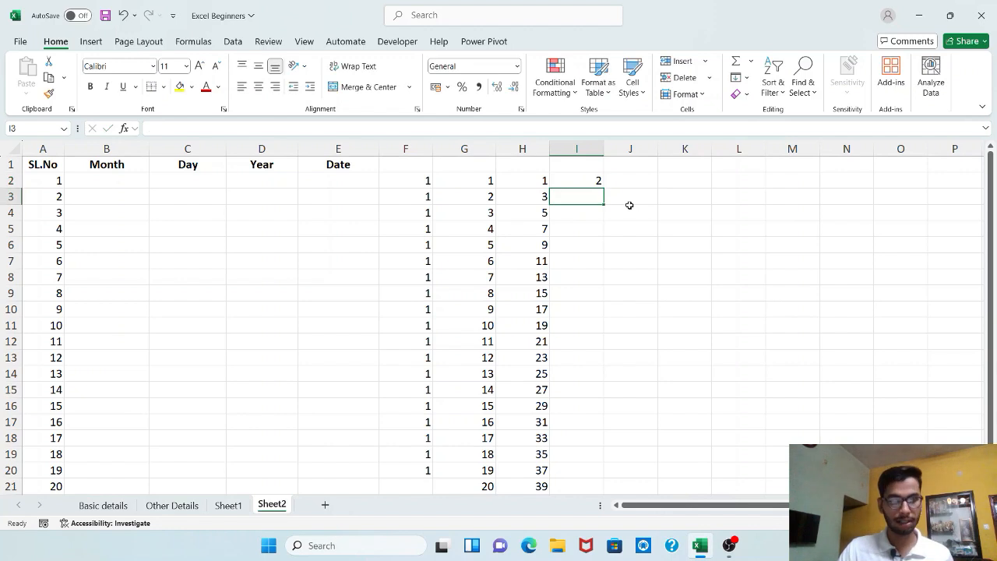
text(4)
key(Return)
mouse_move(597, 184)
mouse_down()
mouse_move(597, 206)
mouse_move(576, 194)
mouse_move(607, 206)
mouse_move(608, 489)
mouse_up()
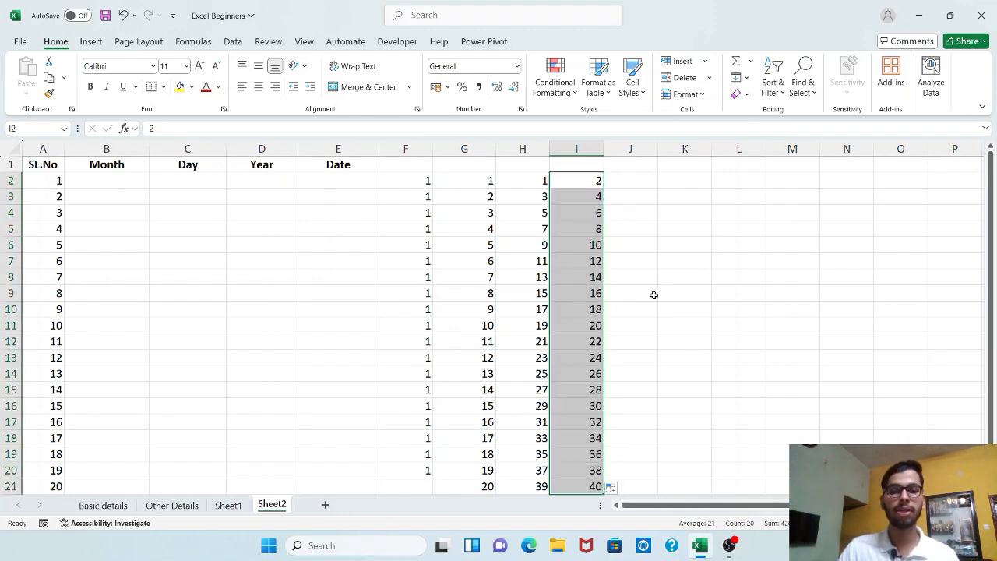
click(702, 212)
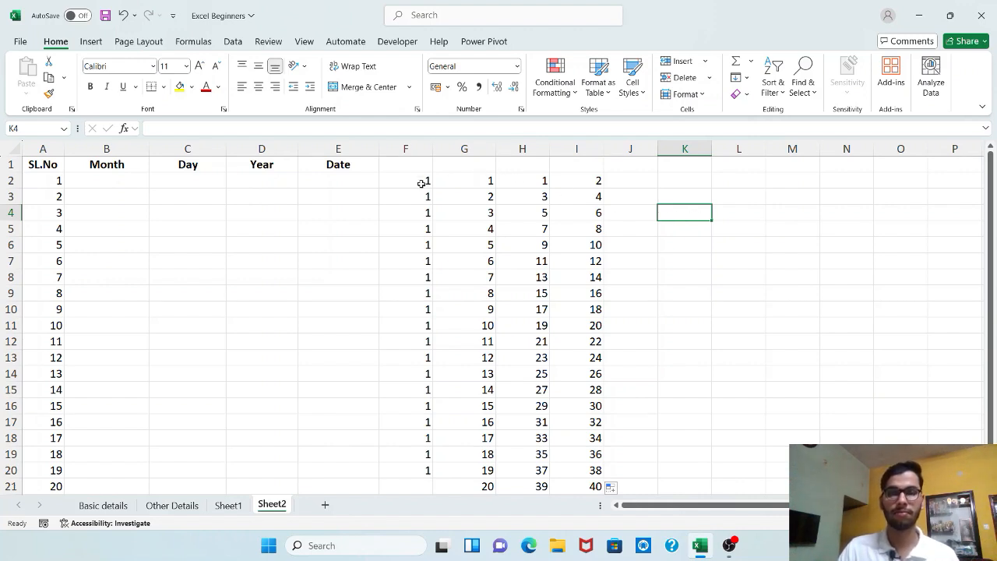
drag(420, 183, 530, 297)
click(701, 183)
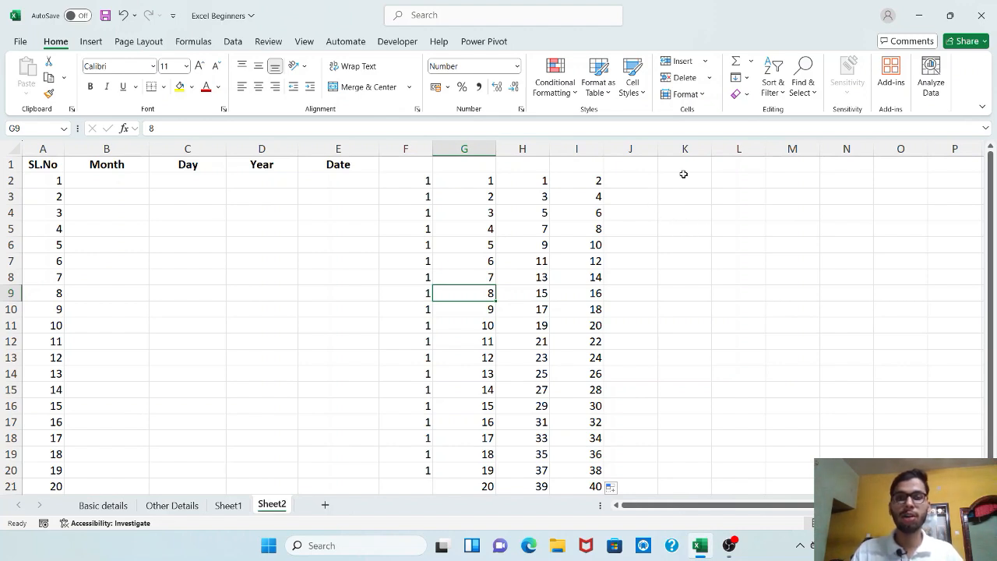
Step: Enter 10 in cell J2 and 20 in cell J3, and extend the series down to cell J21
click(639, 181)
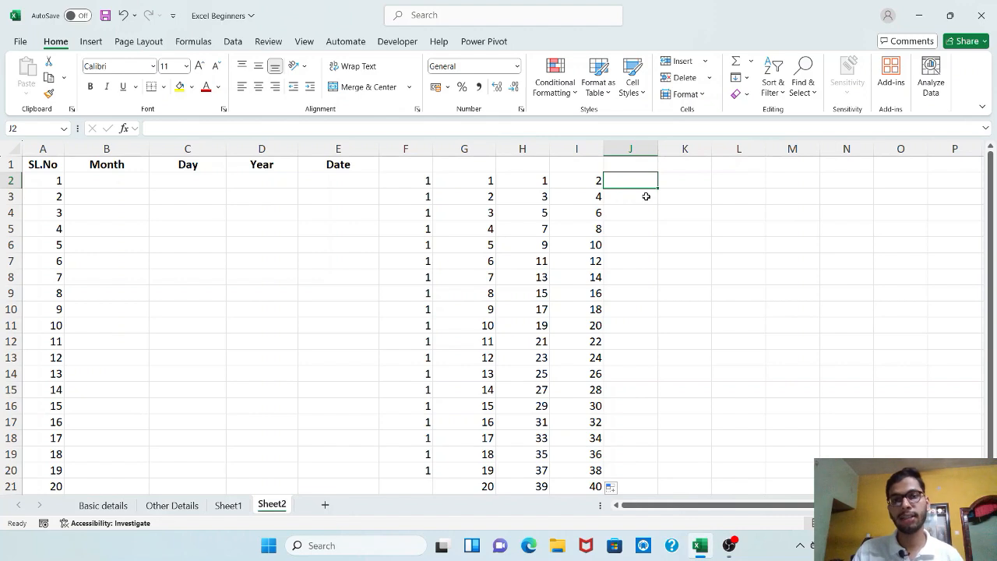
text(10)
key(Return)
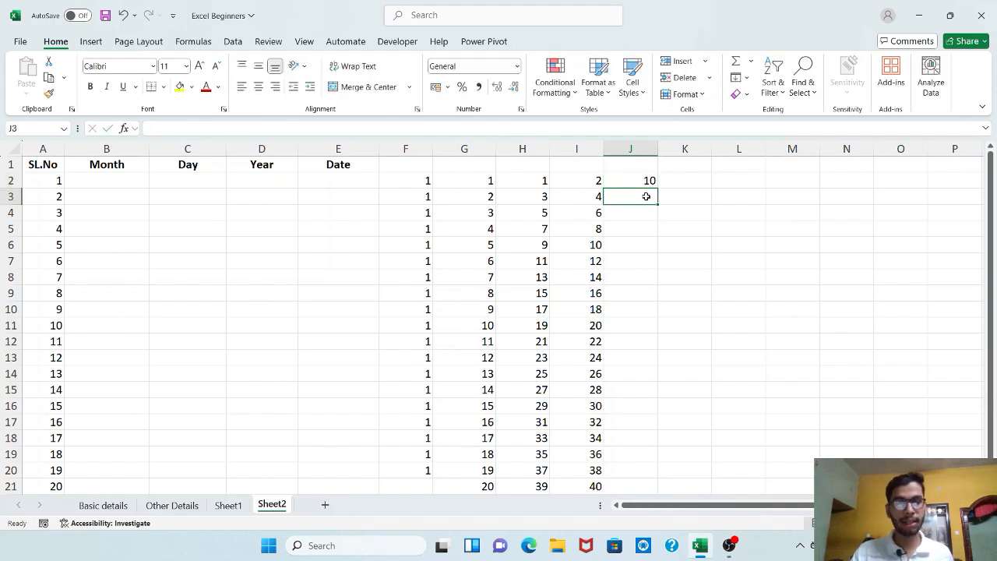
text(20)
key(Return)
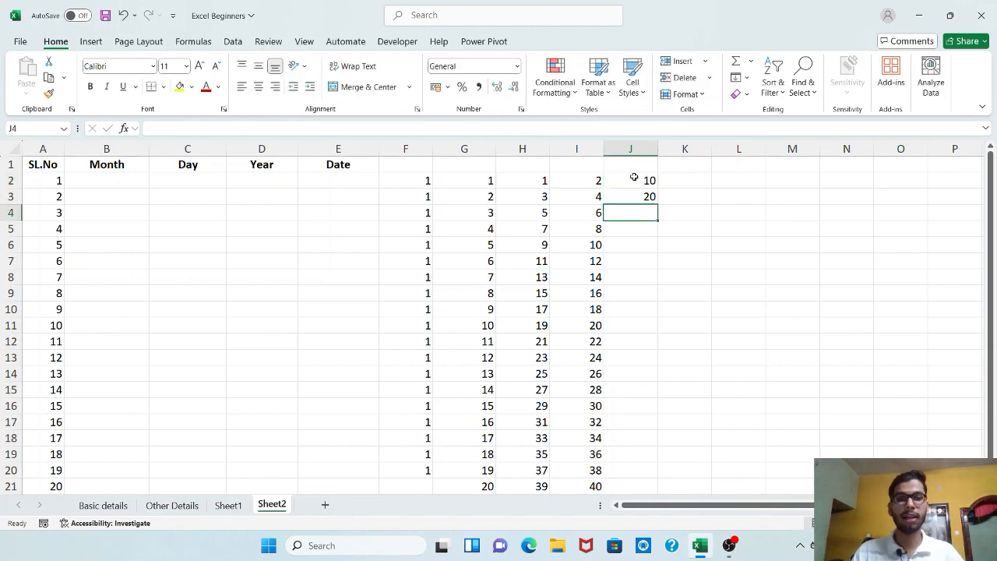
drag(634, 179, 659, 494)
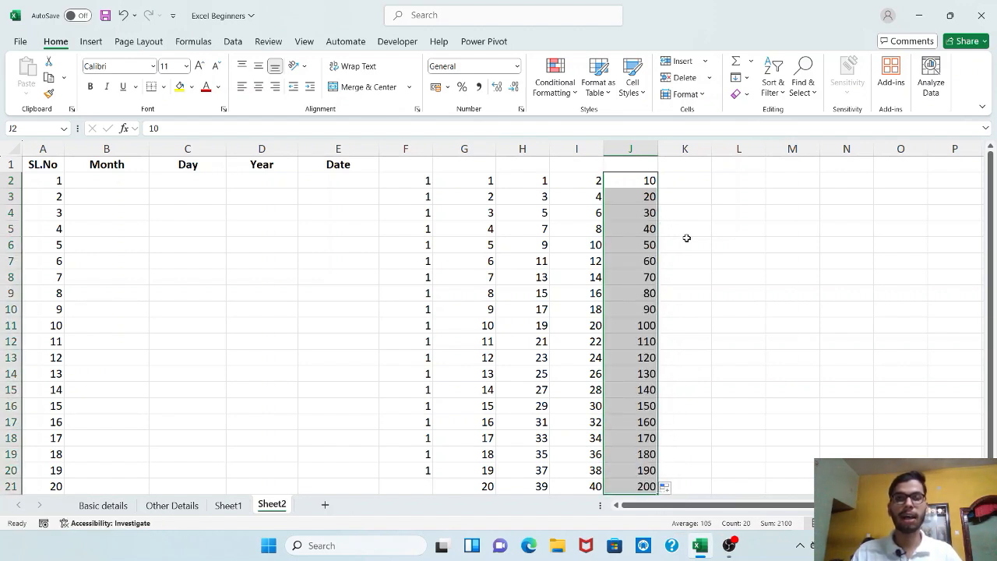
Step: Enter 20 in cell K2 and 50 in cell K3
click(686, 194)
click(690, 180)
text(20)
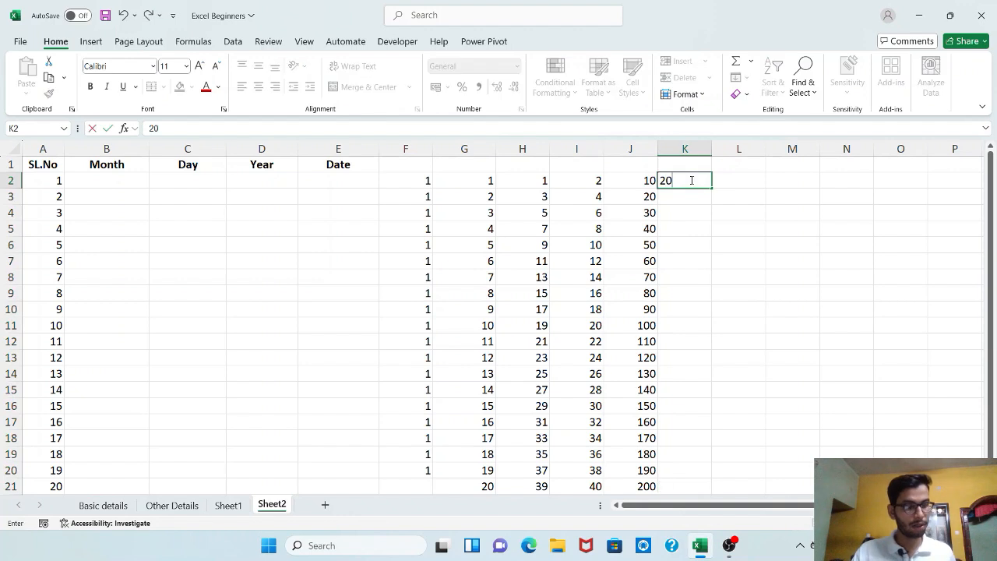
key(Return)
text(50)
key(Return)
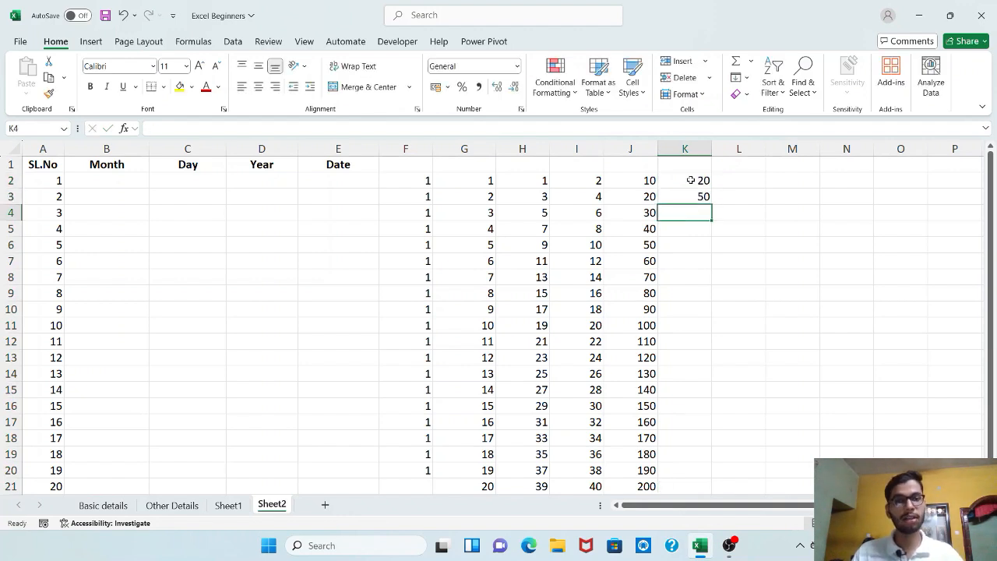
Step: Clear cell K3 and enter 50 in cell L2 instead
click(697, 194)
key(Delete)
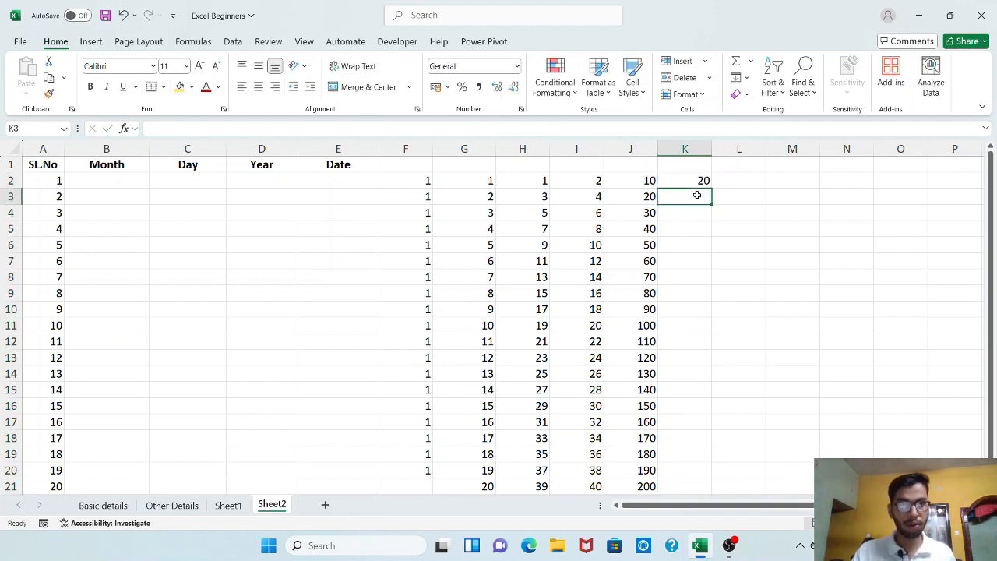
key(Right)
key(Up)
text(50)
key(Tab)
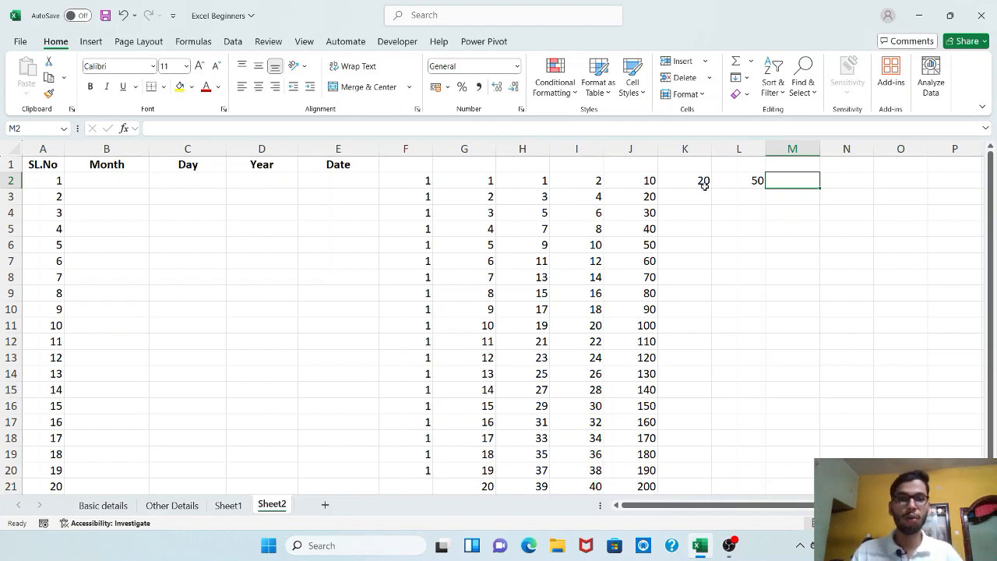
Step: Select cells L2 and L3
click(703, 185)
click(704, 195)
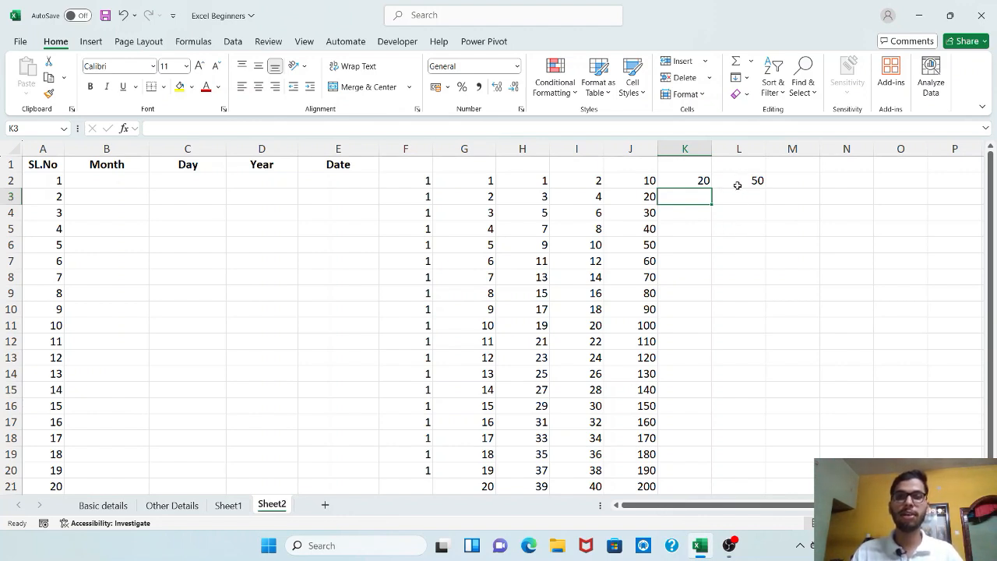
drag(737, 185, 737, 197)
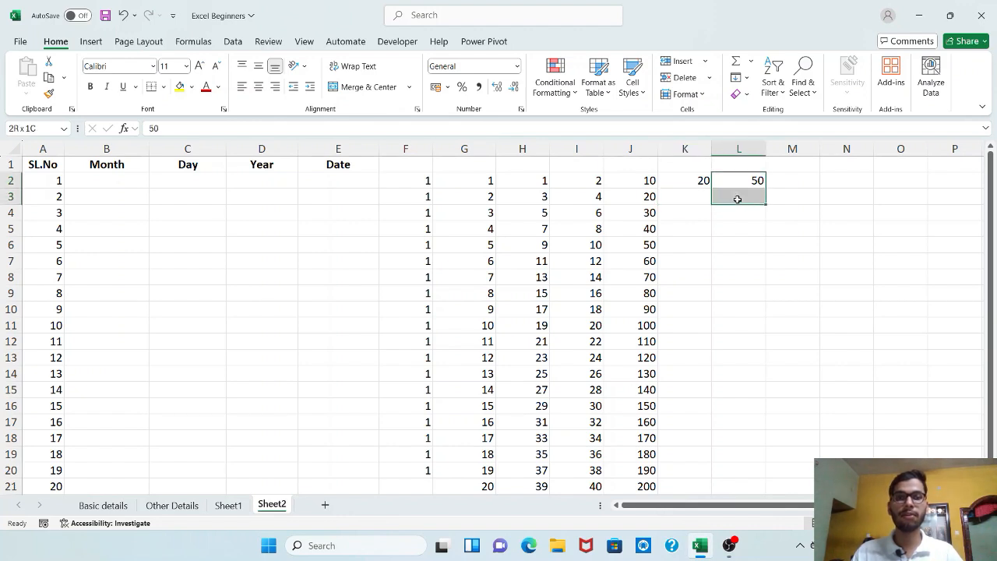